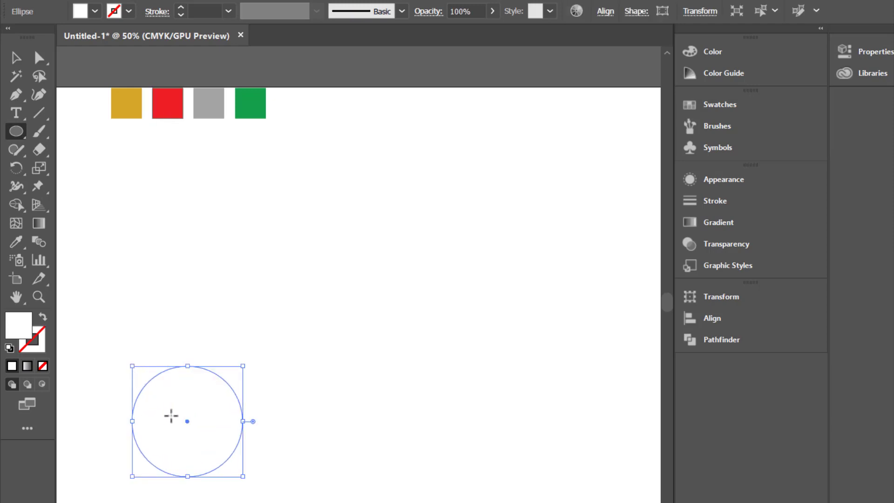
Step: Reshape the circle by lowering its top anchor about 17 px and its bottom anchor slightly, and move the whole shape up a little
click(41, 59)
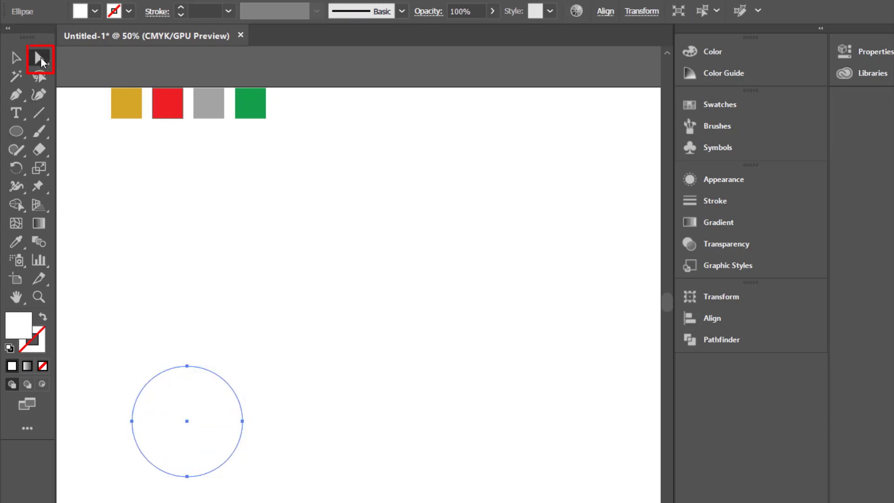
click(187, 367)
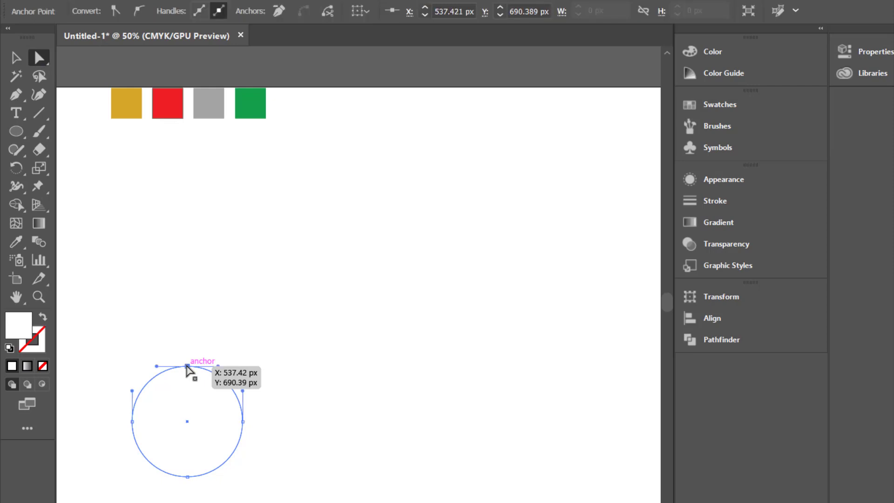
drag(188, 367, 186, 374)
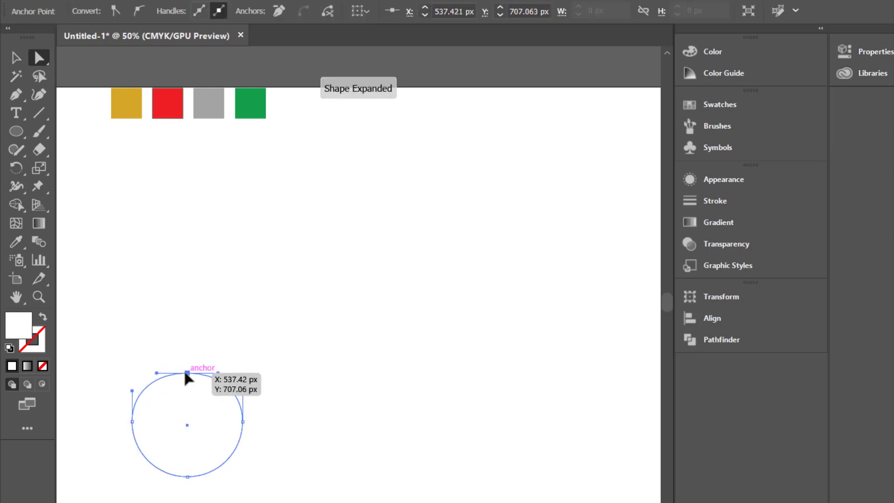
drag(187, 477, 188, 483)
click(17, 58)
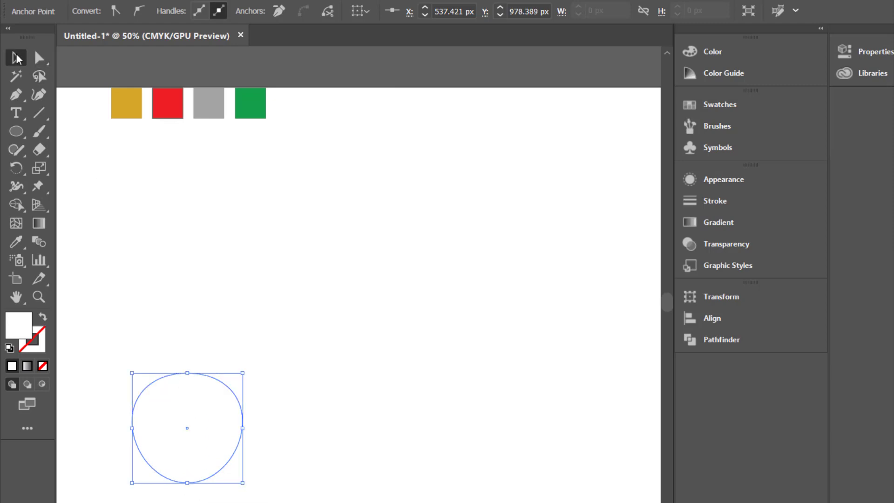
drag(186, 428, 185, 416)
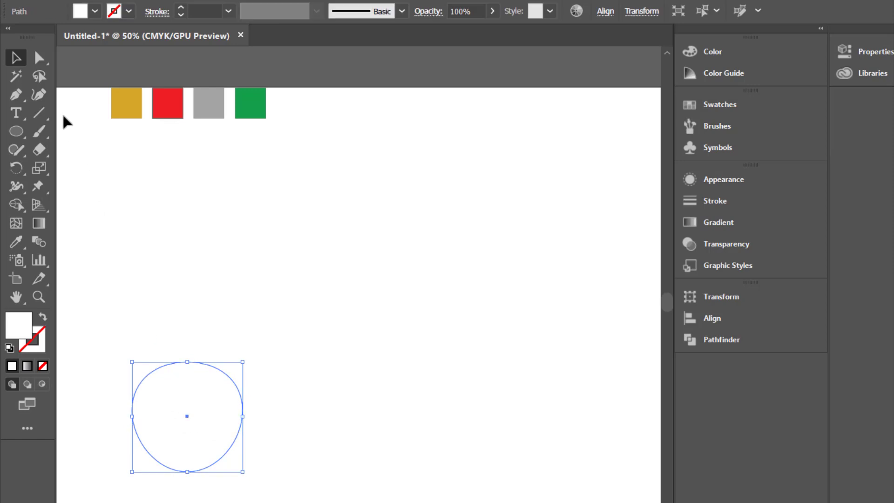
Step: Give the reshaped circle the appearance of the red sample square with the Eyedropper
click(20, 240)
click(170, 101)
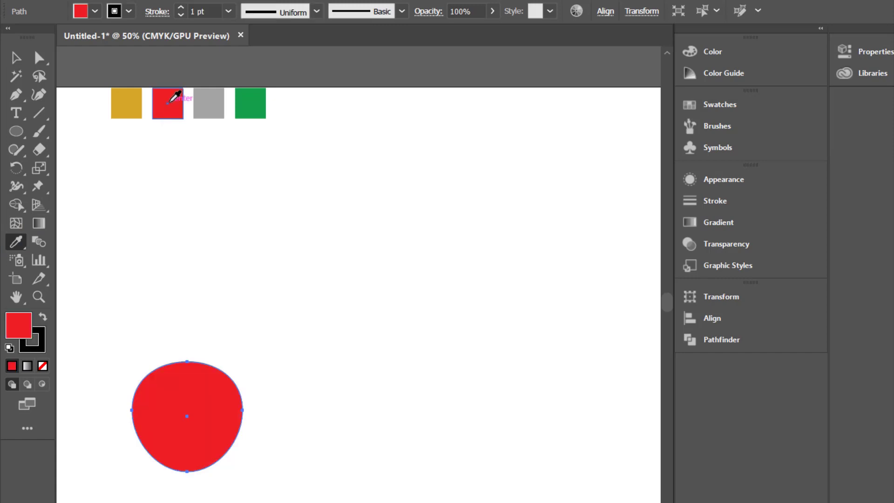
click(16, 57)
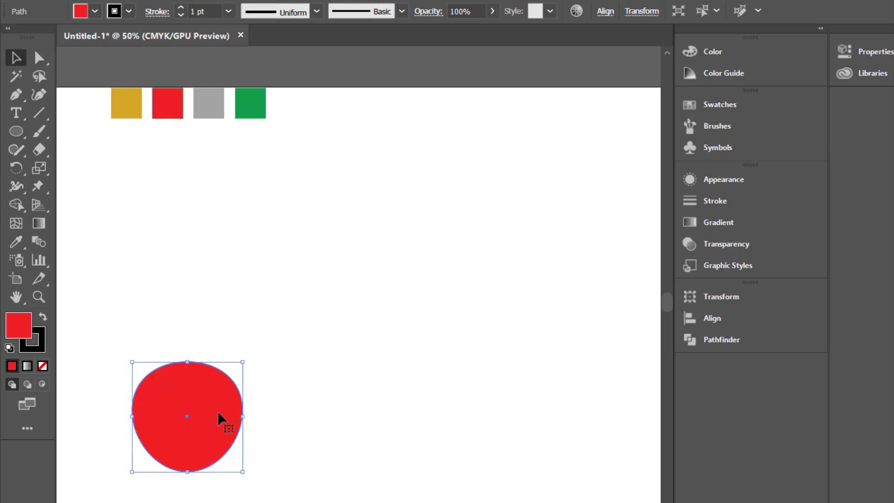
Step: Duplicate the red shape beside itself with a second copy offset diagonally down, and cut the pair into an upper-left crescent with Shape Builder
drag(217, 412, 348, 422)
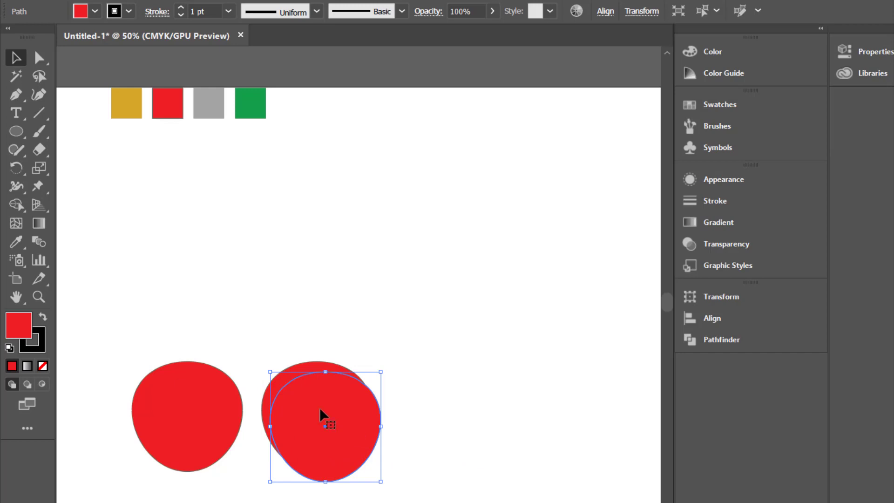
key(shift+m)
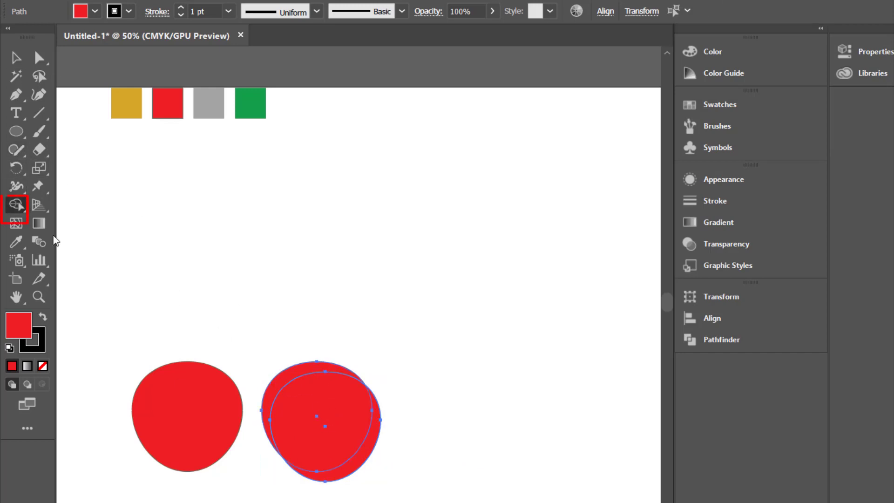
alt+drag(368, 468, 326, 418)
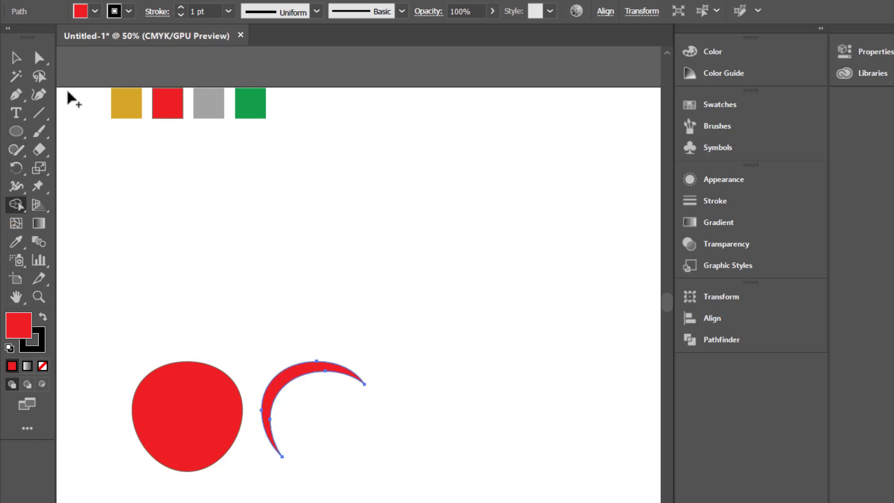
Step: Place the crescent along the upper-left edge of the original red shape and fill it with white
click(16, 58)
drag(288, 381, 155, 375)
double_click(25, 323)
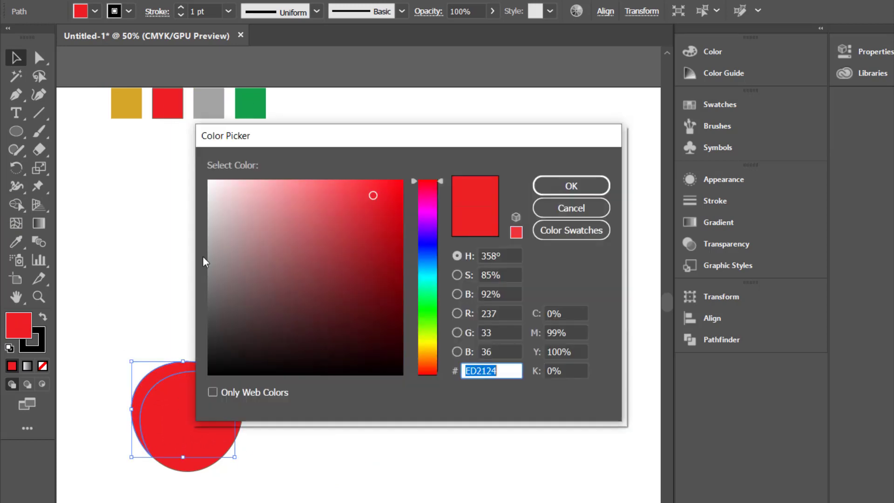
drag(205, 256, 208, 181)
click(550, 185)
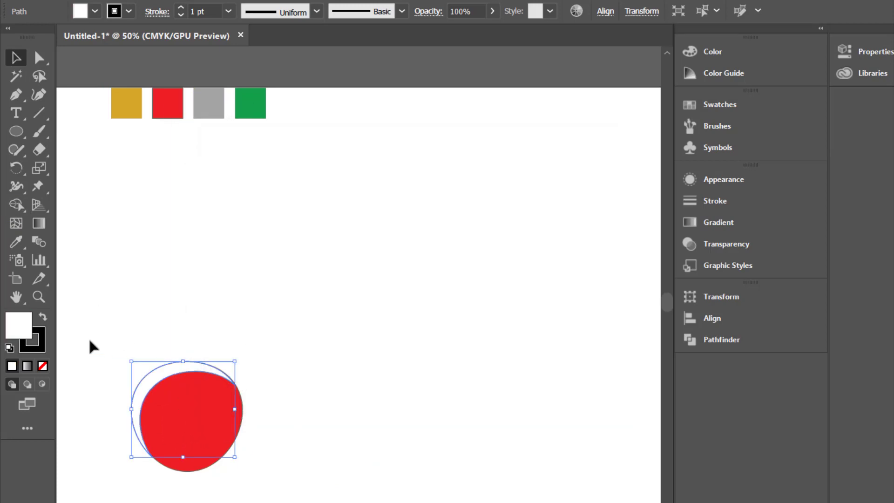
Step: Remove the white highlight crescent's stroke and deselect it
click(41, 339)
click(42, 366)
click(149, 313)
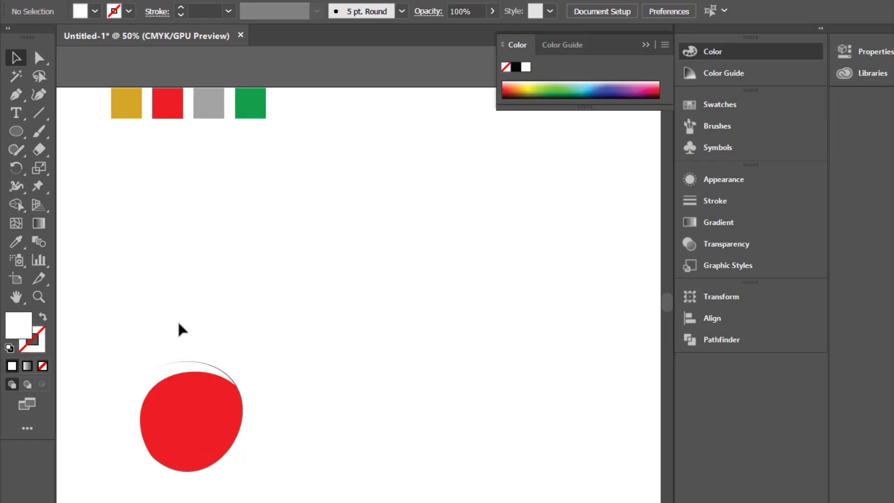
Step: Paste a copy of the red shape, overlap it with a duplicate shifted slightly vertically, and trim them to a lower crescent with Shape Builder
click(203, 403)
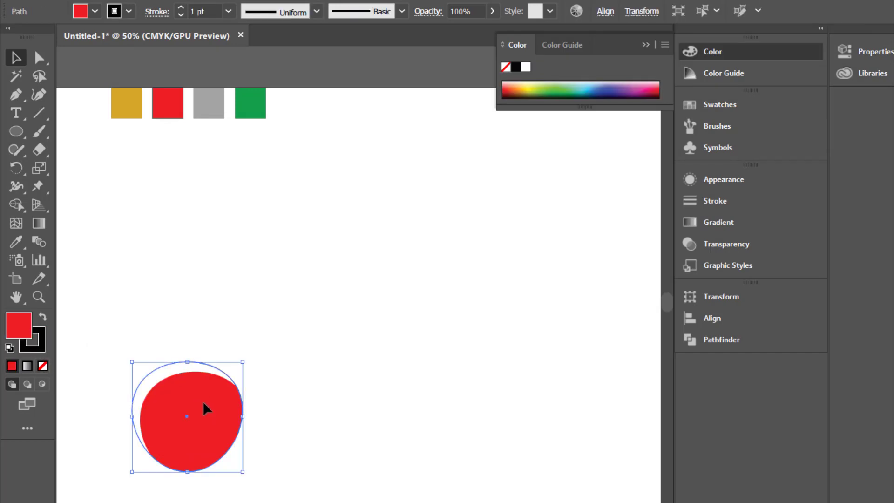
click(290, 326)
key(ctrl+v)
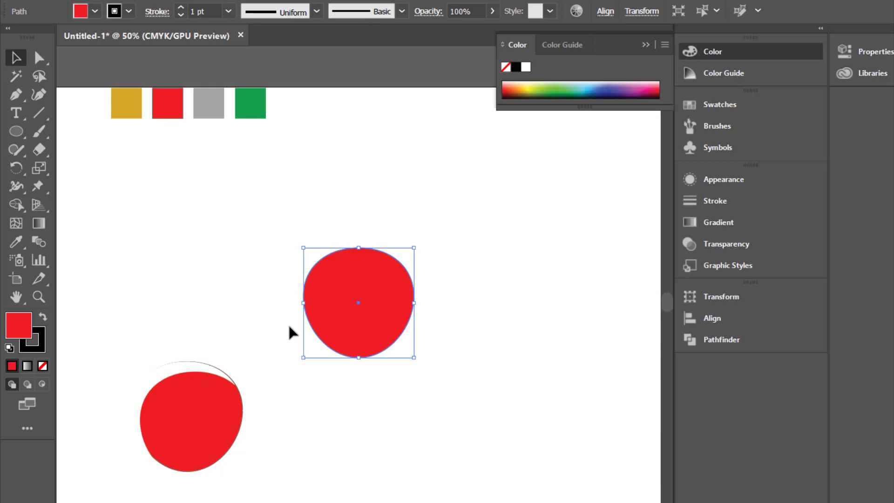
mouse_move(347, 320)
mouse_down()
mouse_move(356, 345)
mouse_move(344, 309)
mouse_up()
drag(467, 353, 347, 304)
click(16, 204)
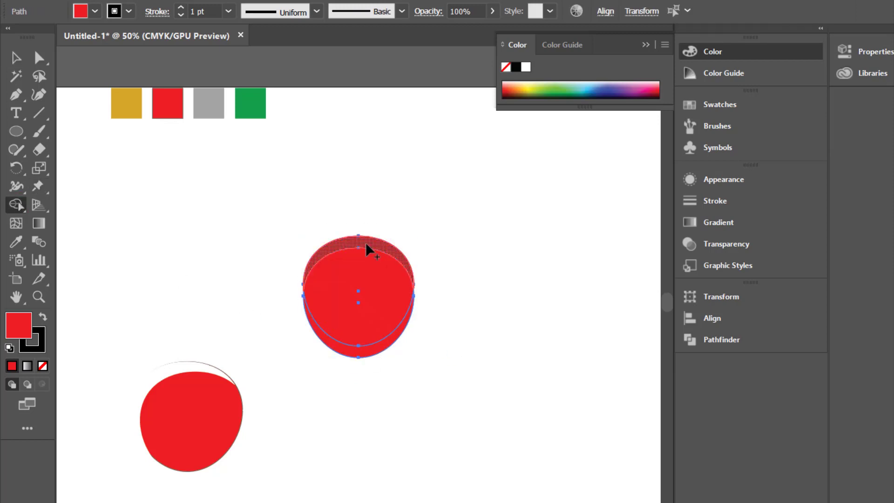
alt+drag(365, 242, 361, 273)
Step: Align the lower crescent with the bottom edge of the red shape and apply the gray sample's appearance to it as a shadow
key(v)
drag(404, 337, 207, 468)
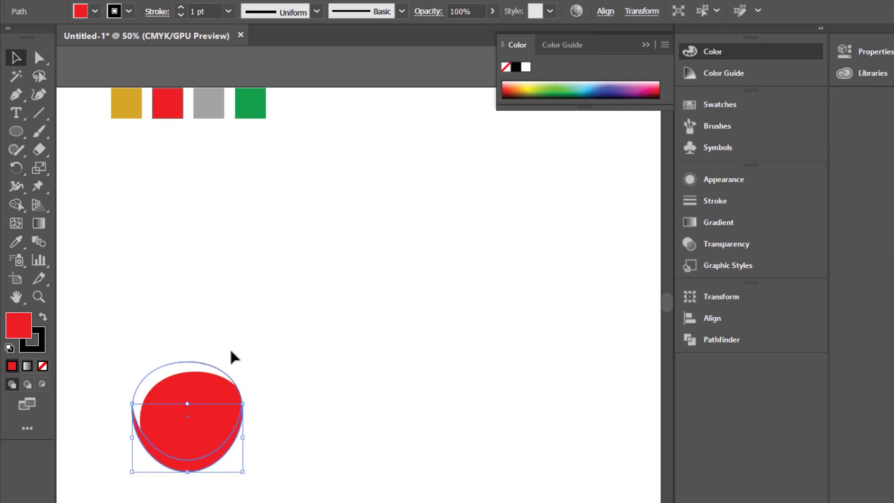
click(16, 242)
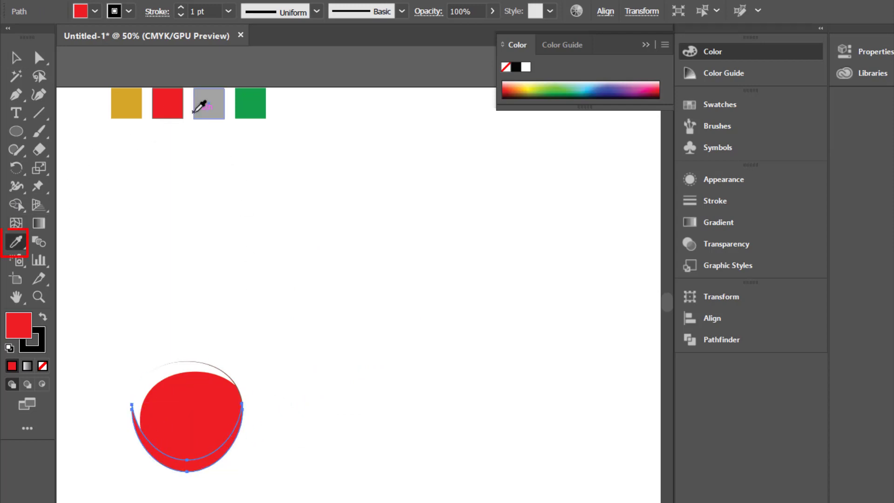
click(200, 104)
key(v)
click(65, 127)
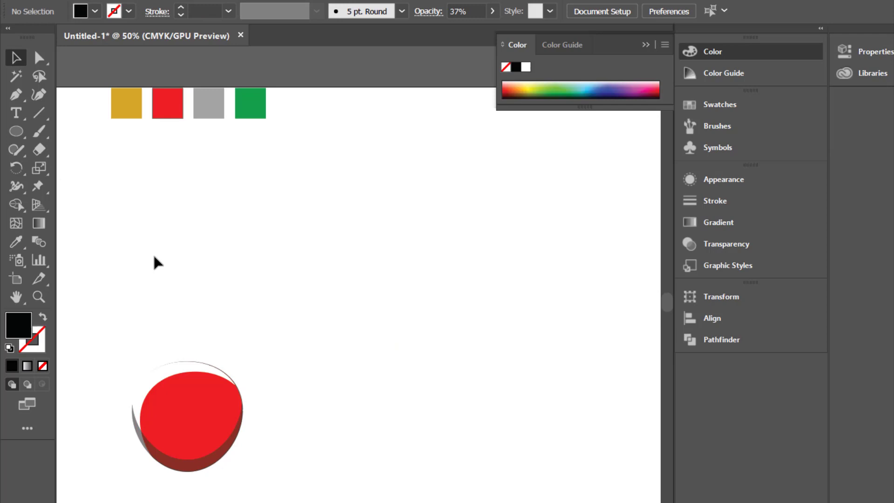
Step: Trim away the part of the shadow that overlaps the white highlight crescent with Shape Builder
click(138, 400)
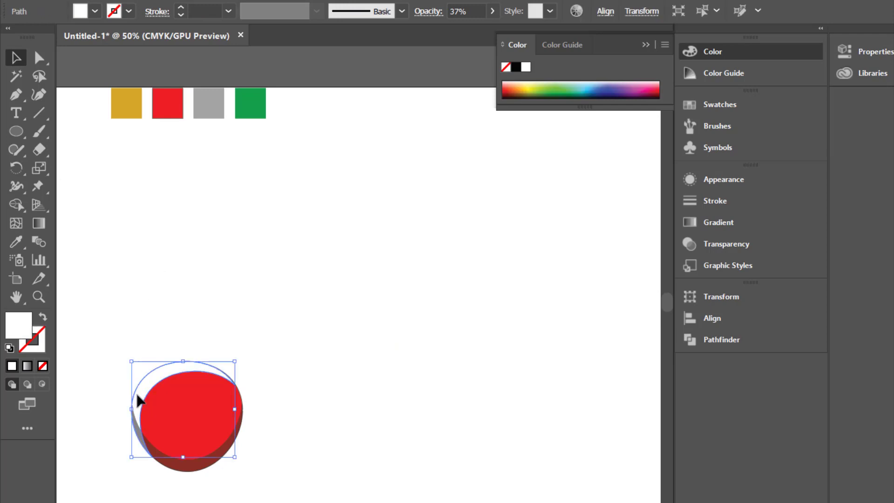
shift+click(155, 455)
click(21, 202)
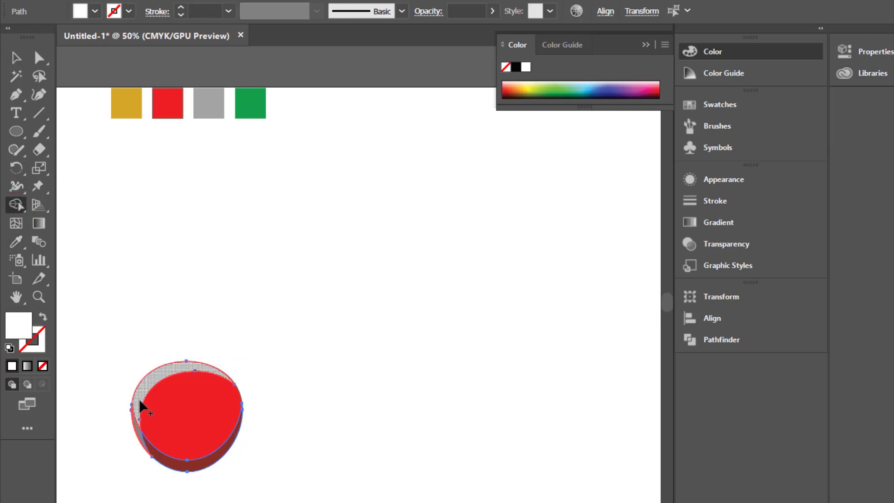
alt+click(137, 429)
key(v)
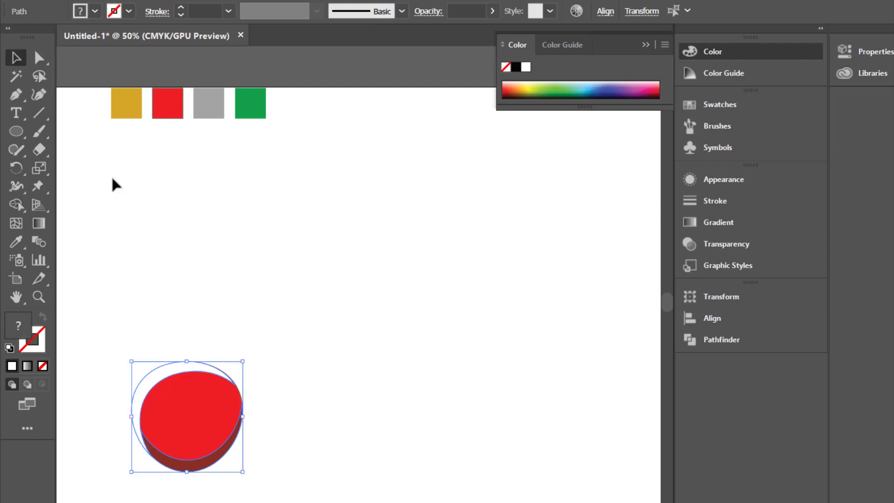
click(110, 173)
click(161, 377)
click(144, 342)
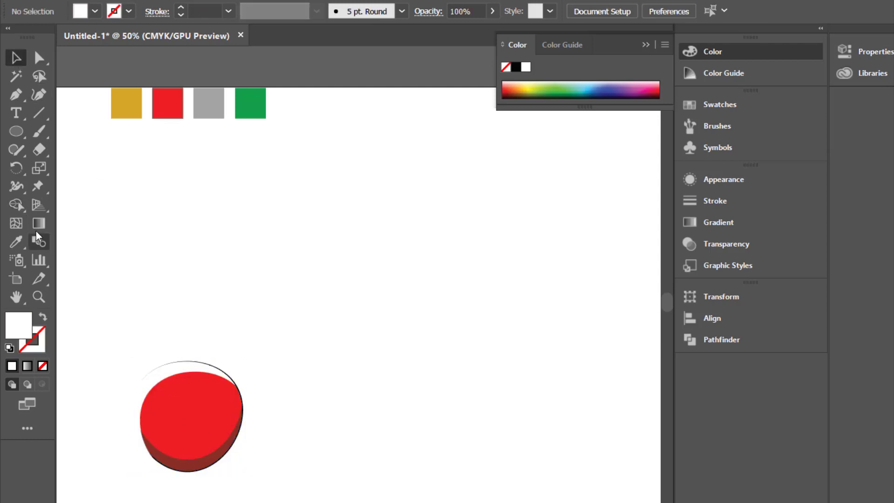
Step: Draw a tilted white ellipse overlapping the highlight's inner edge and two small white dots beside it as extra shine
click(16, 132)
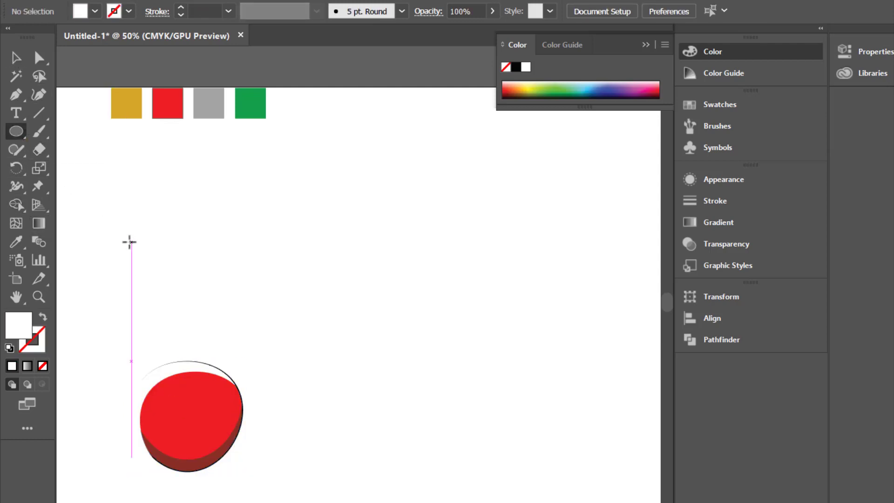
mouse_move(130, 242)
mouse_down()
mouse_move(148, 264)
mouse_move(149, 398)
mouse_move(160, 414)
mouse_up()
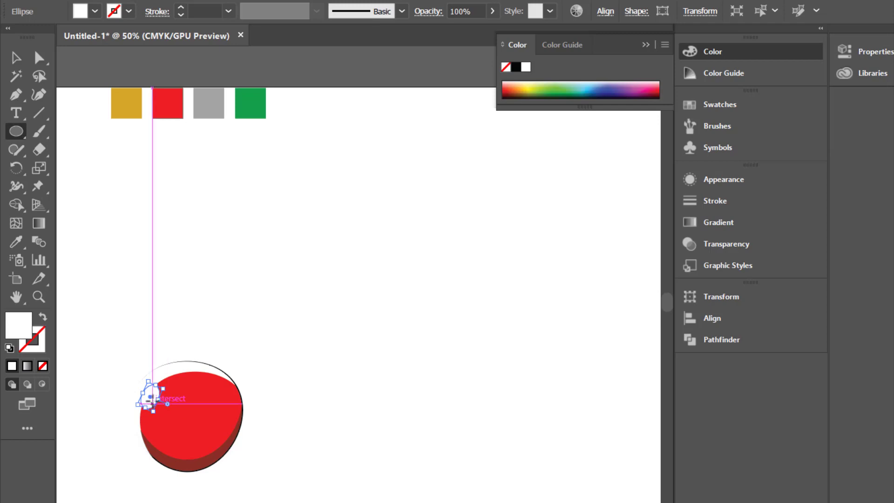
drag(85, 180, 165, 386)
drag(149, 310, 164, 395)
key(v)
click(213, 273)
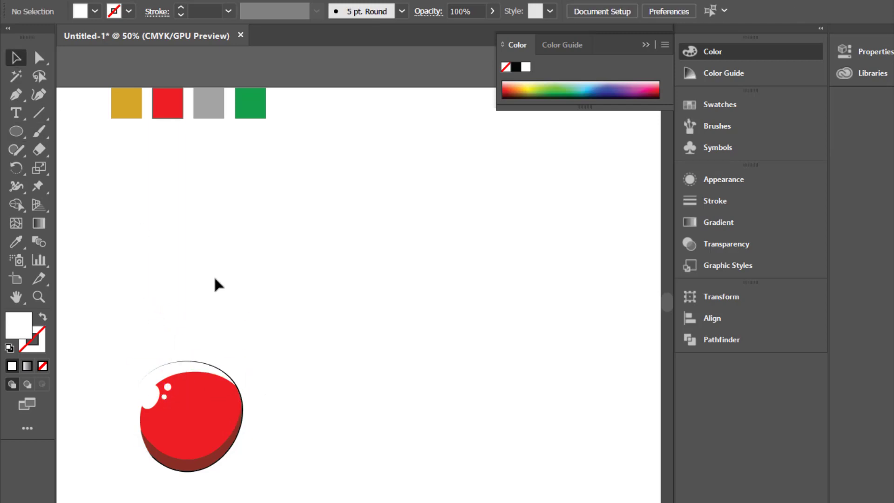
Step: Set the opacity of the highlight crescent, ellipse and dots to 39%
click(167, 369)
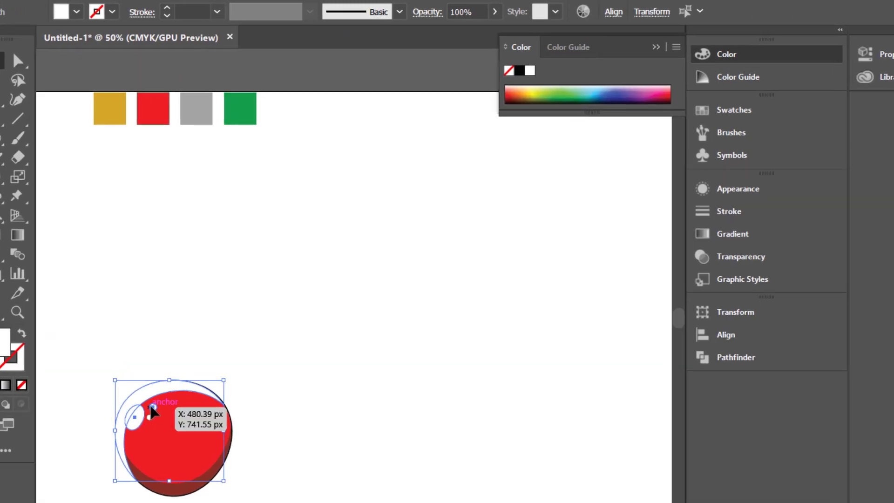
click(508, 17)
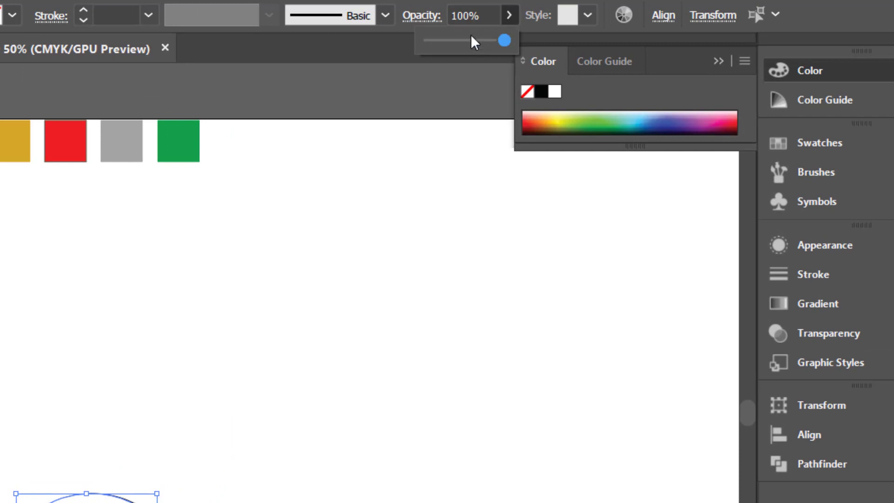
drag(463, 55, 455, 63)
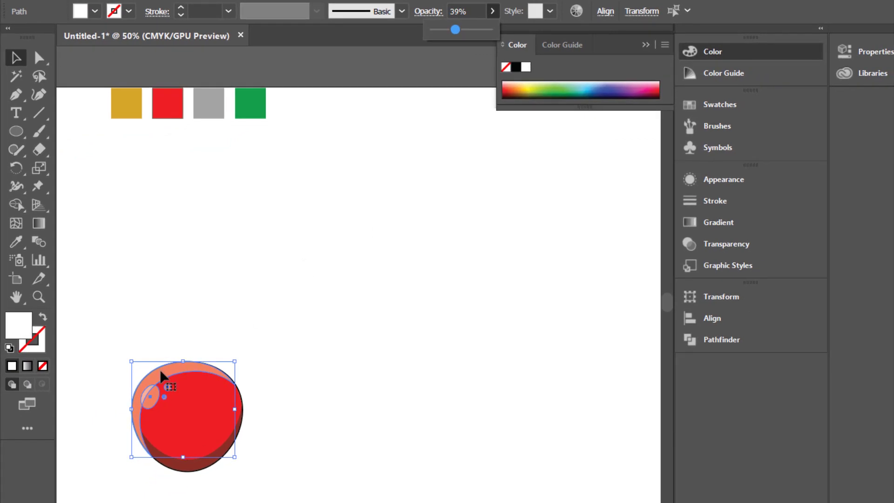
Step: Merge the overlapping highlight crescent and ellipse into one shape with Shape Builder
click(16, 204)
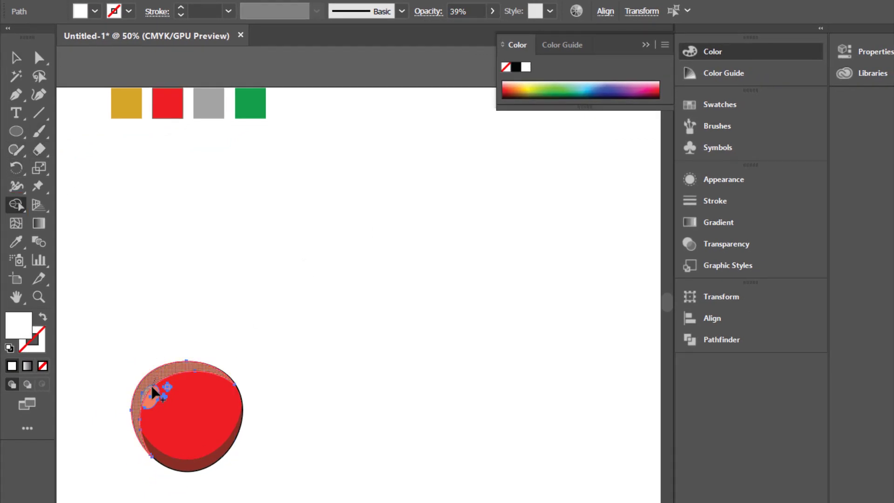
click(142, 374)
key(v)
click(196, 183)
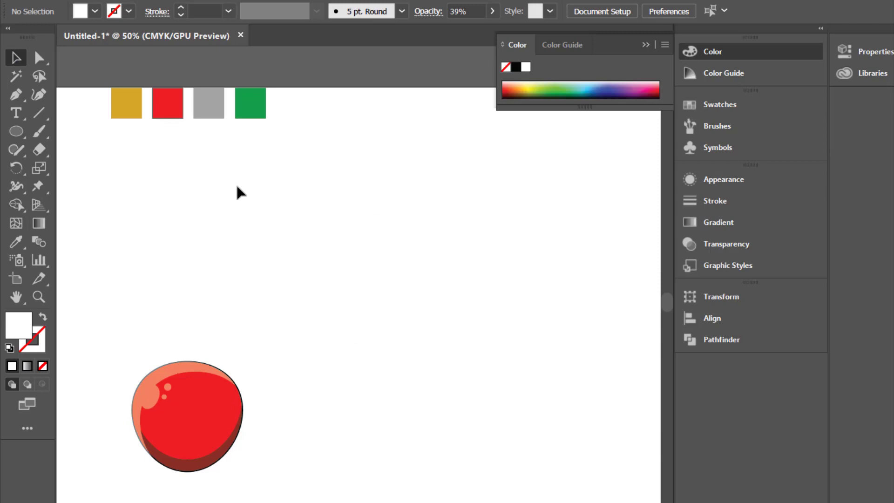
Step: Draw a thin curved dimple about 93 px wide and 18 px high near the fruit's top with the Pen tool and fill it black
click(171, 375)
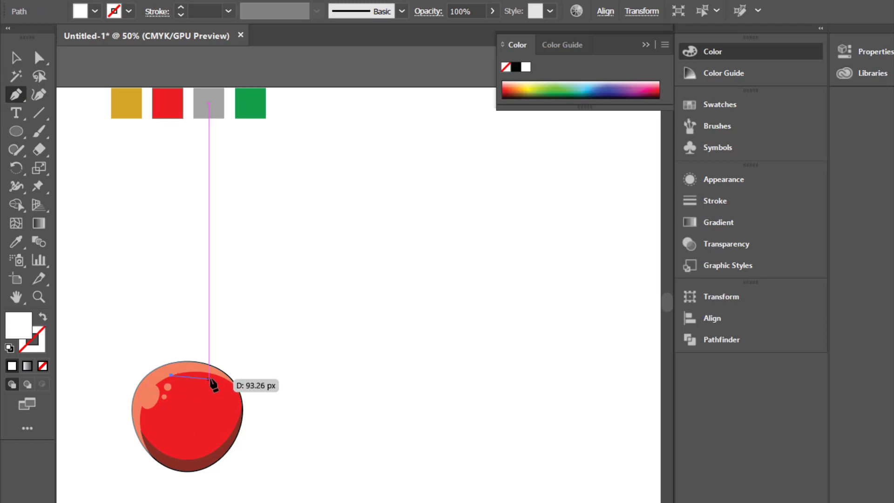
drag(209, 376, 213, 371)
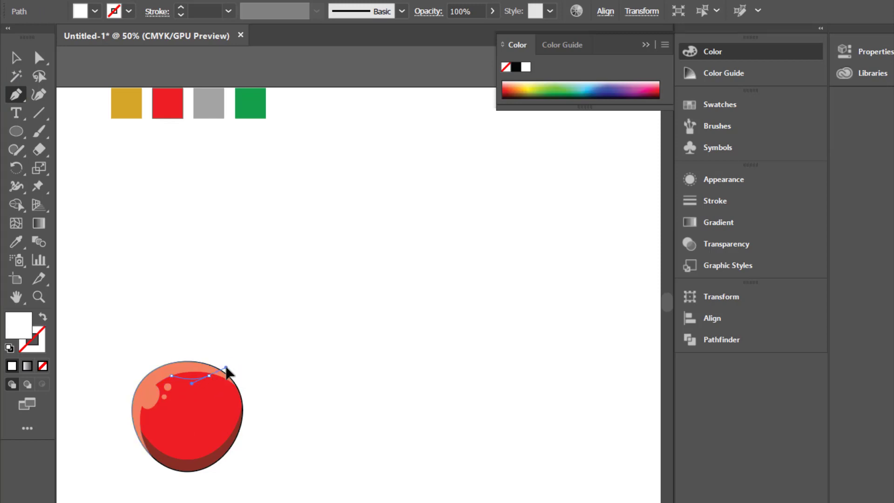
click(210, 376)
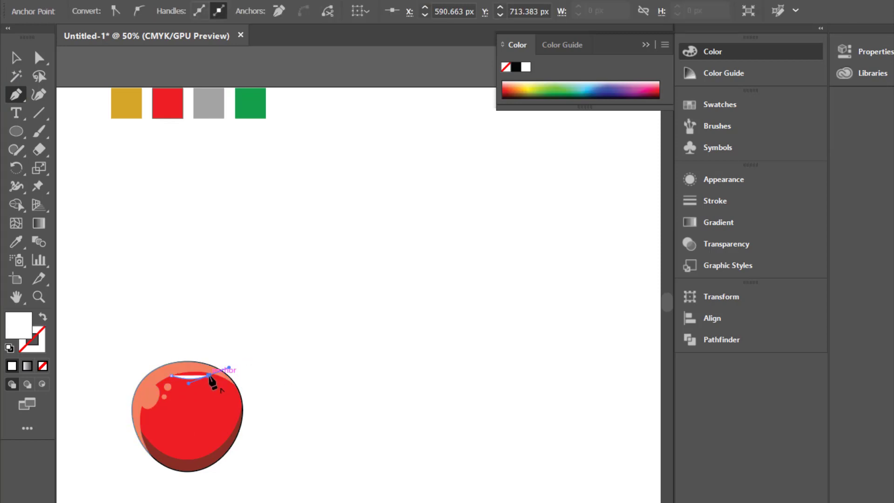
click(172, 376)
double_click(21, 325)
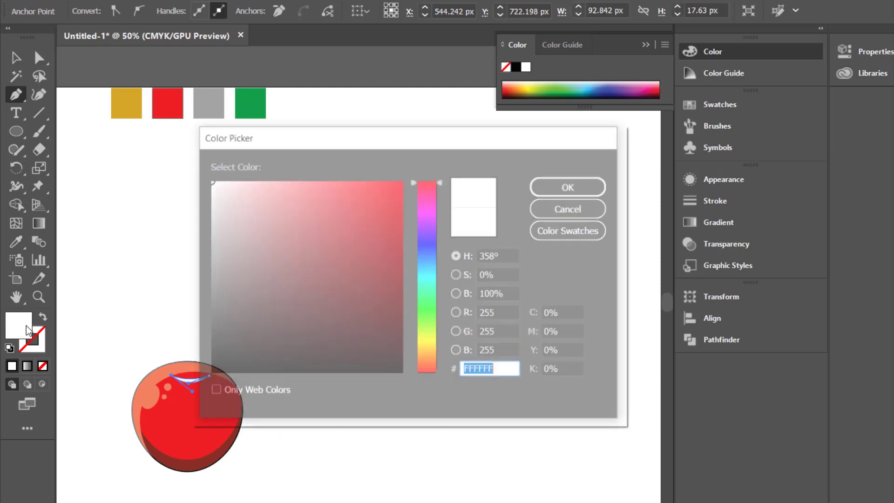
drag(215, 356, 207, 377)
click(559, 187)
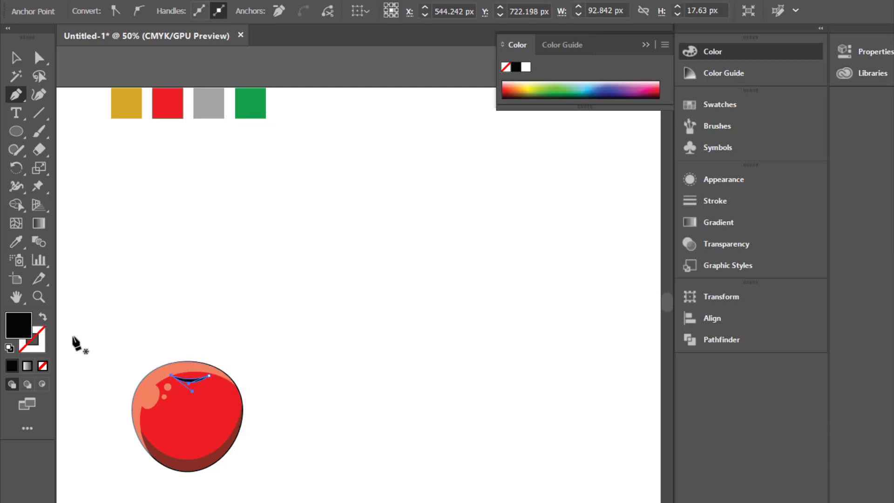
Step: Start a black-filled, black-outlined stem with the Pen tool, curving up from the dimple to a rounded tip and back along its underside
click(35, 348)
click(22, 320)
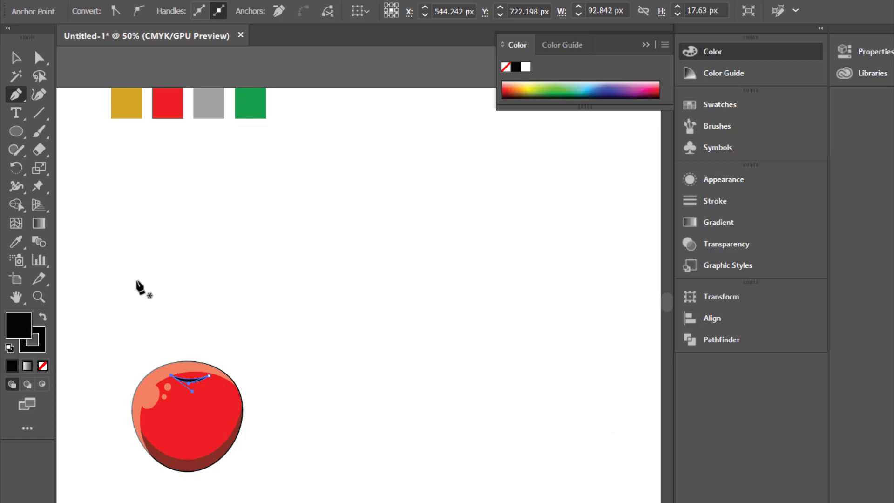
click(191, 375)
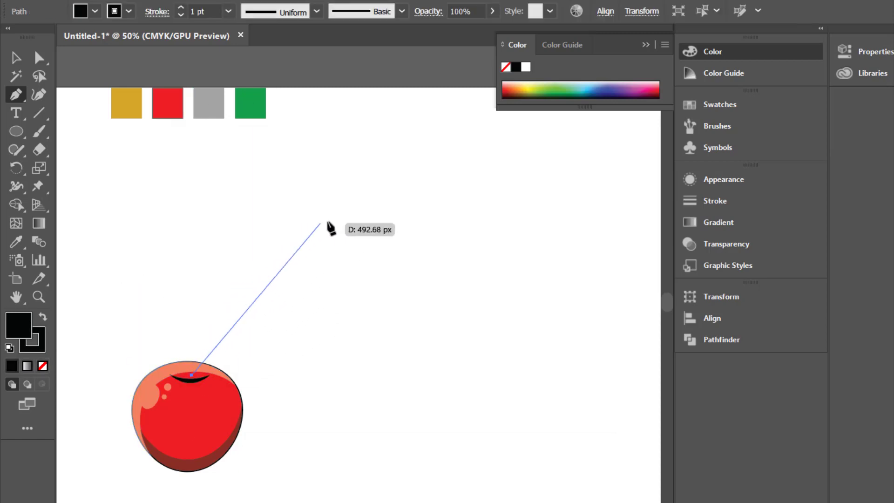
drag(350, 214, 476, 186)
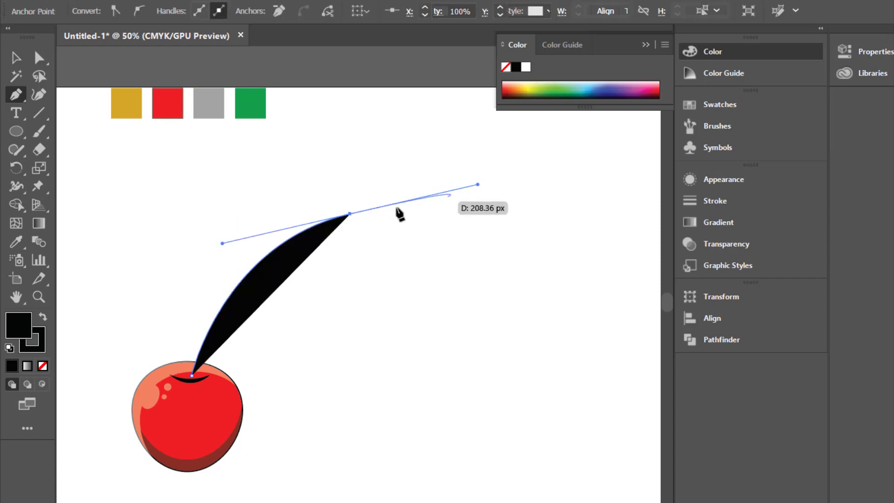
click(350, 214)
drag(359, 234, 292, 263)
click(359, 234)
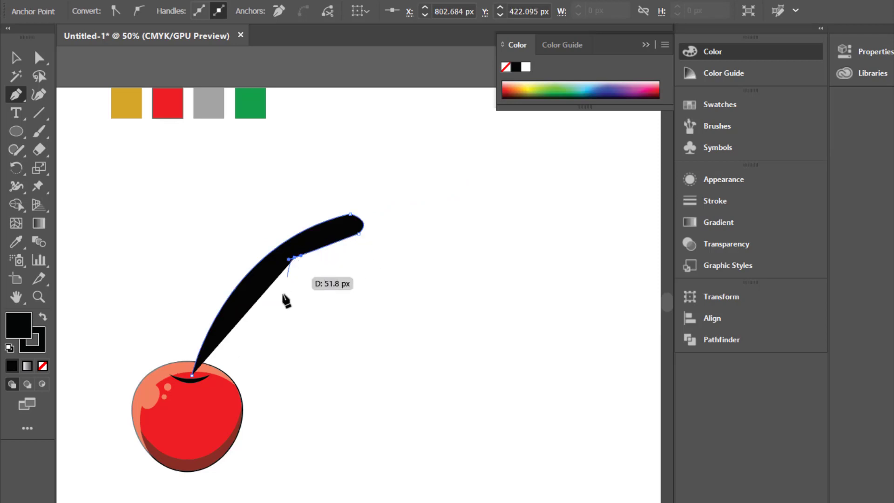
Step: Add a second, curved branch descending from the stem's underside to a point, and close the forked outline at the dimple
drag(297, 362, 332, 423)
click(297, 361)
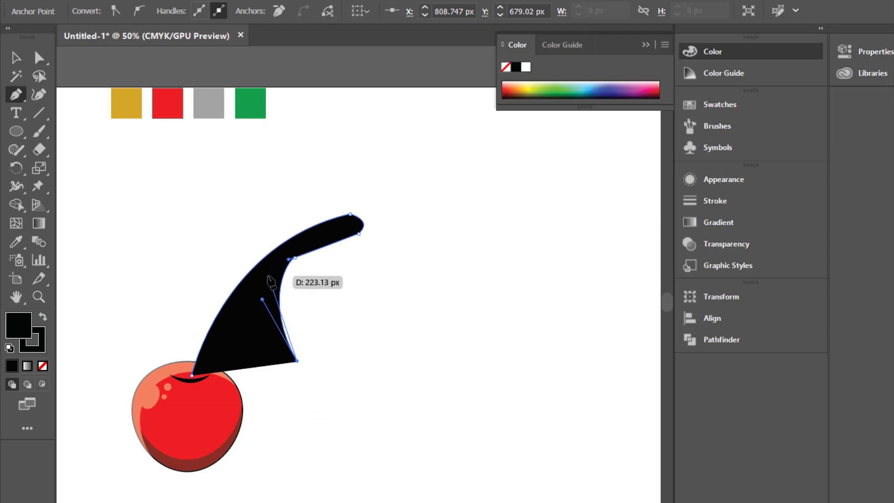
drag(269, 275, 275, 211)
click(269, 275)
drag(192, 375, 128, 476)
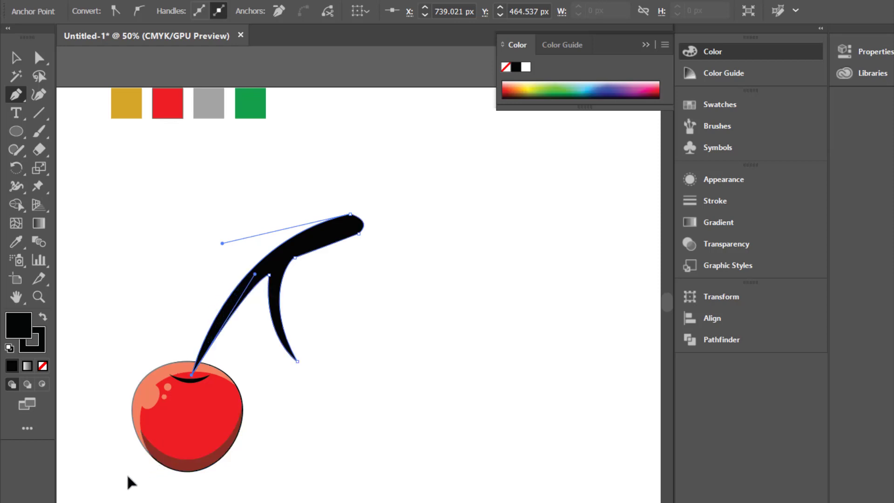
Step: Adjust the curve handle at the fork's outer joint to smooth the underside of the stem
click(39, 57)
click(295, 258)
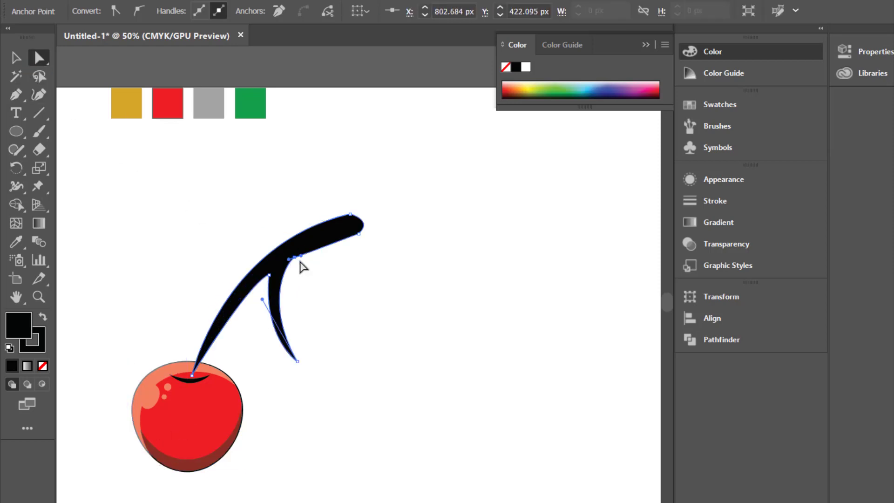
drag(301, 256, 299, 249)
click(221, 233)
Step: Fill the stem with the golden-yellow sample square's colour using the Eyedropper
click(276, 266)
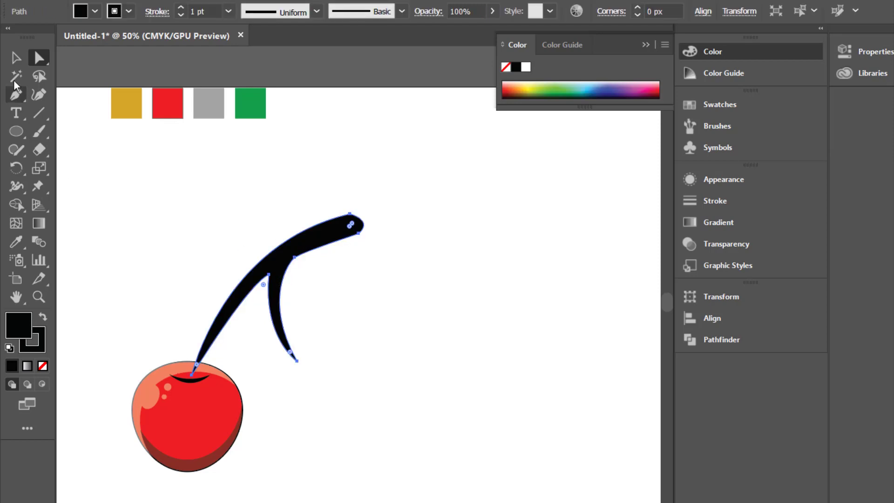
click(16, 58)
click(15, 241)
click(123, 105)
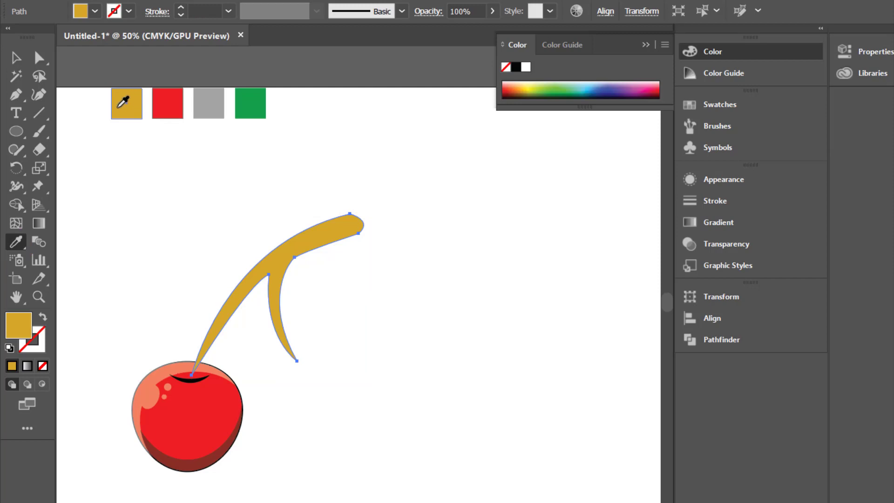
click(16, 58)
click(166, 289)
Step: Give the golden stem a black 1 pt outline
click(201, 347)
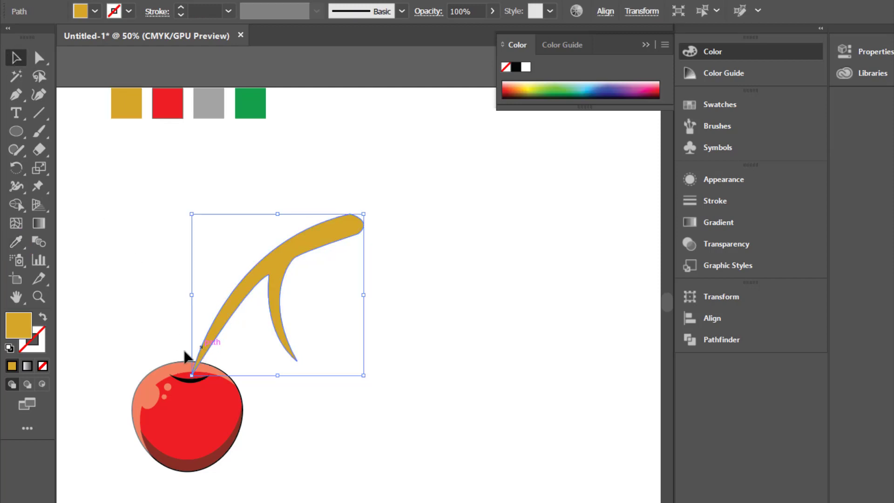
double_click(44, 345)
click(572, 206)
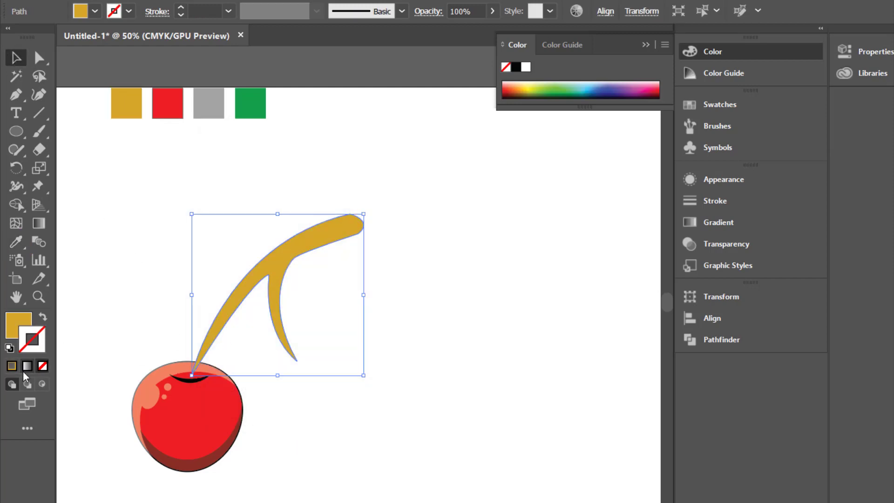
click(15, 366)
double_click(25, 343)
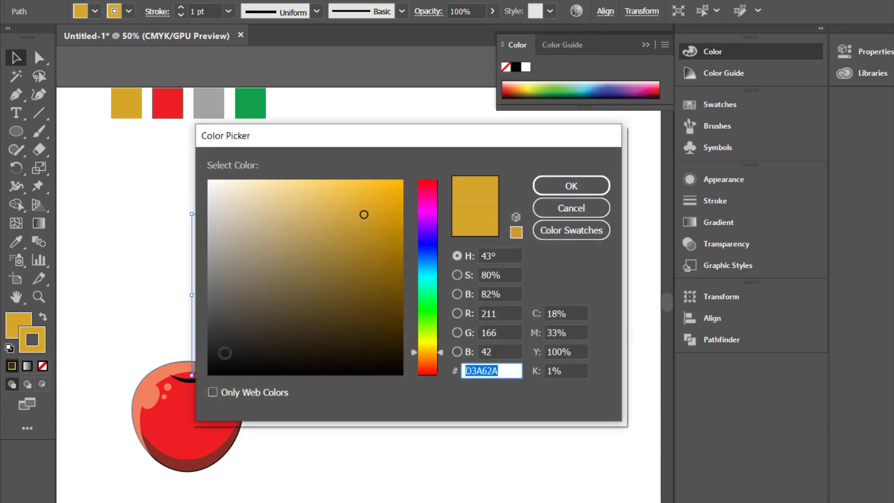
drag(224, 351, 181, 375)
click(547, 186)
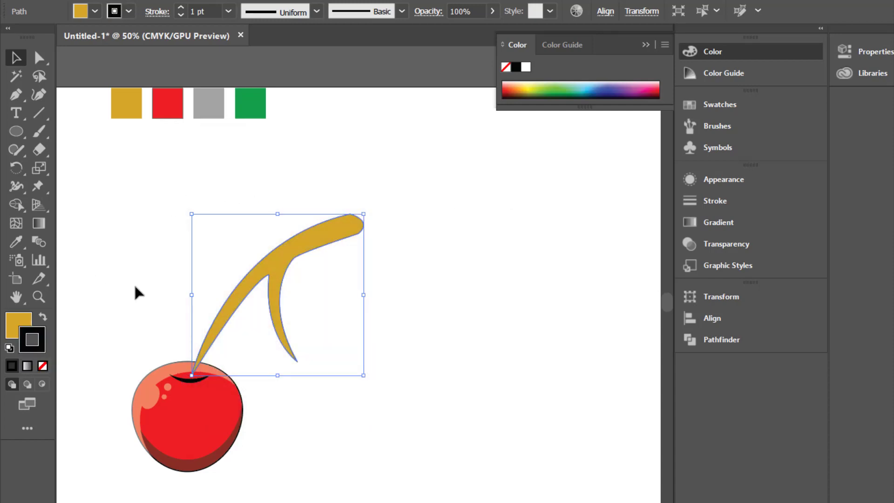
Step: Nudge the whole stem slightly down so its lower end sits inside the dimple
key(a)
drag(192, 375, 195, 379)
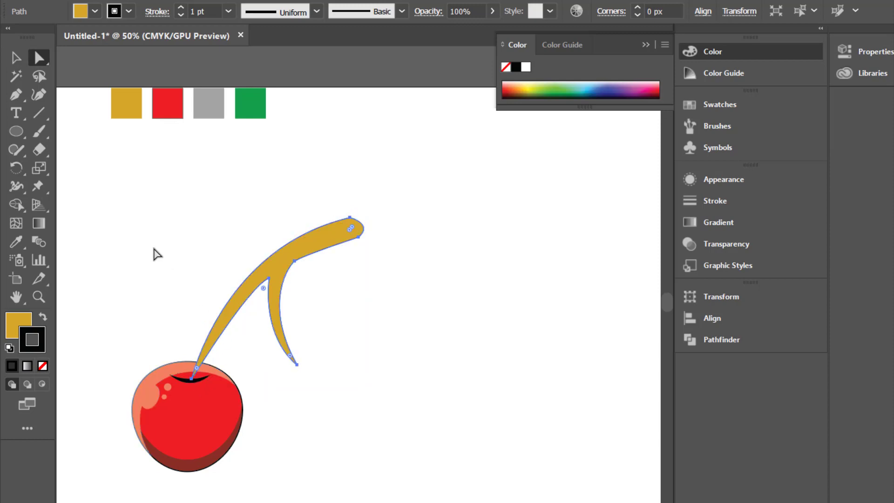
click(17, 58)
click(122, 177)
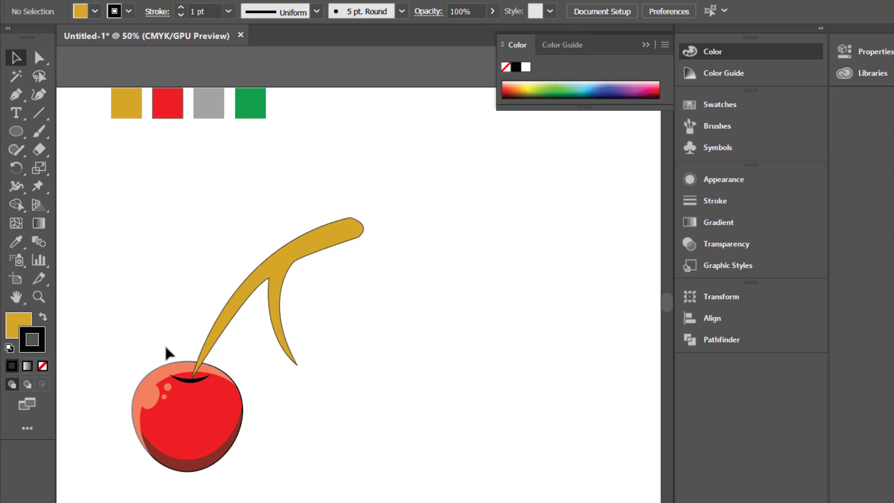
Step: Duplicate the complete fruit, tilt the copy counterclockwise, and place it with its dimple under the end of the second stem branch
drag(140, 489, 181, 330)
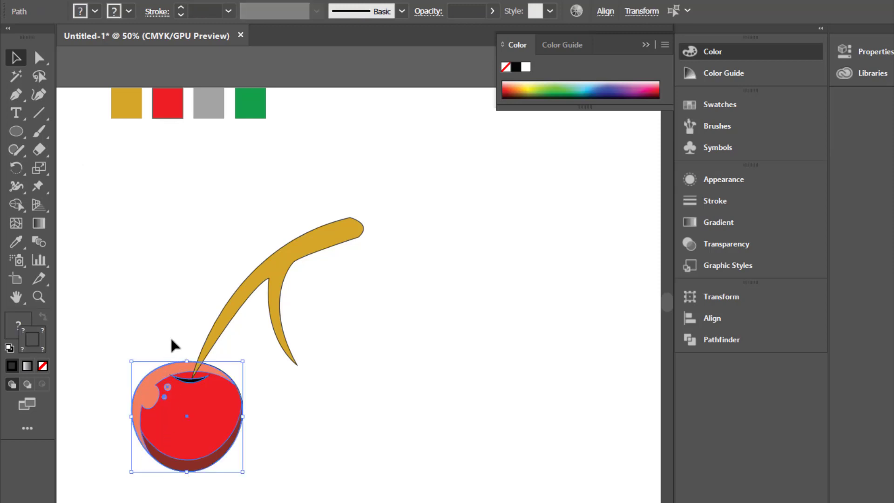
drag(185, 446, 333, 473)
drag(395, 473, 414, 437)
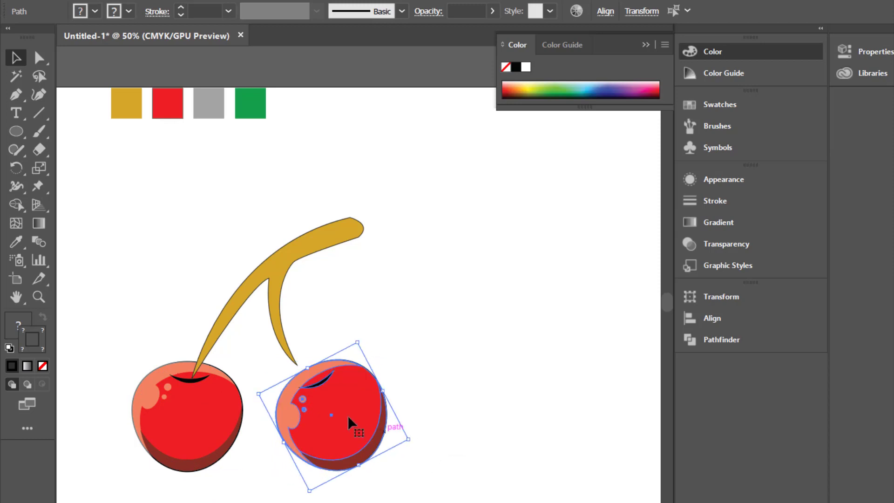
drag(333, 395, 317, 379)
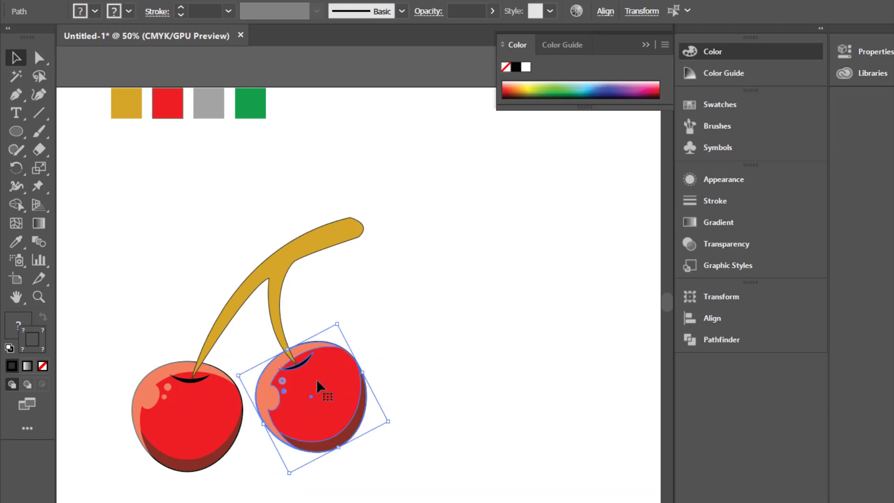
click(405, 283)
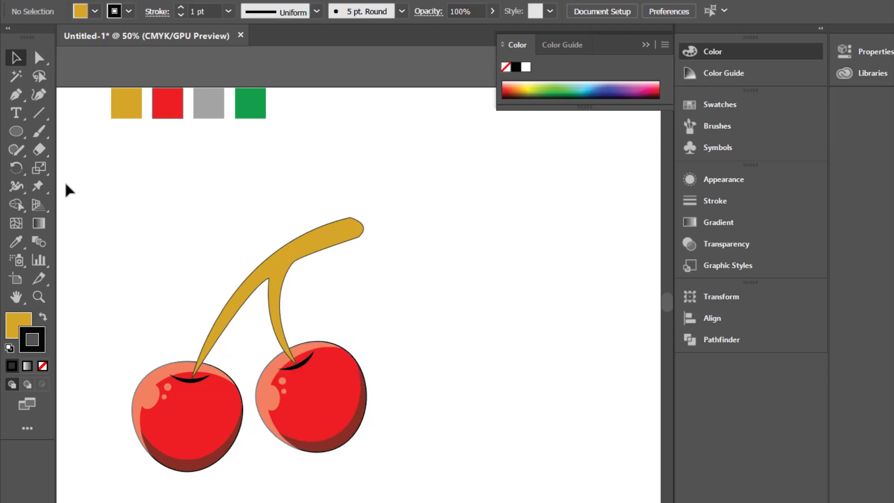
Step: Draw a pointed leaf about 252 px wide and 187 px high growing from the stem's upper edge with the Pen tool
click(14, 91)
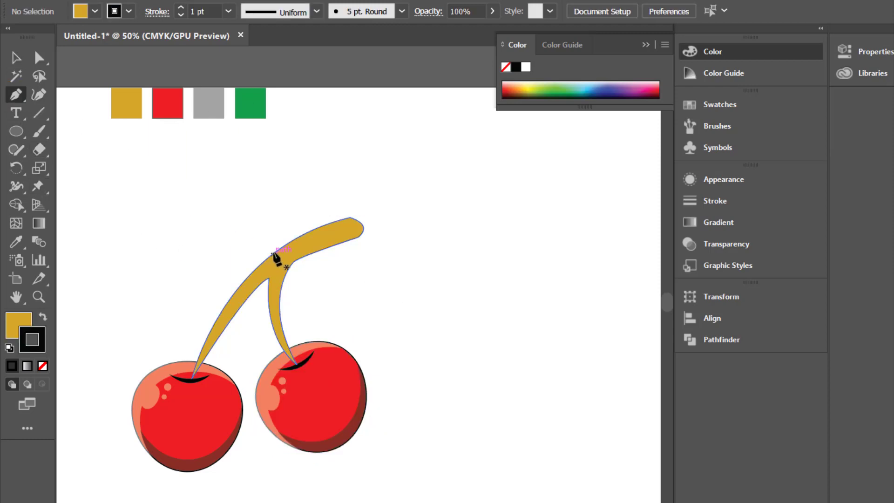
click(286, 244)
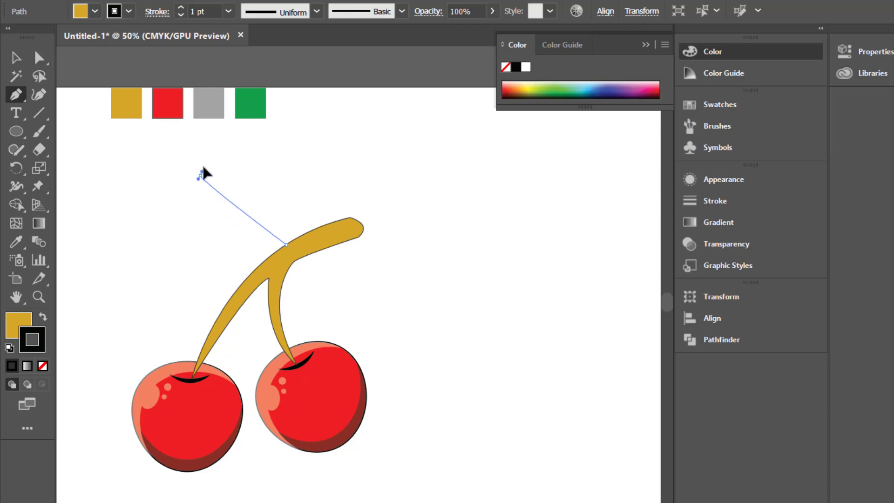
drag(201, 176, 168, 69)
click(201, 175)
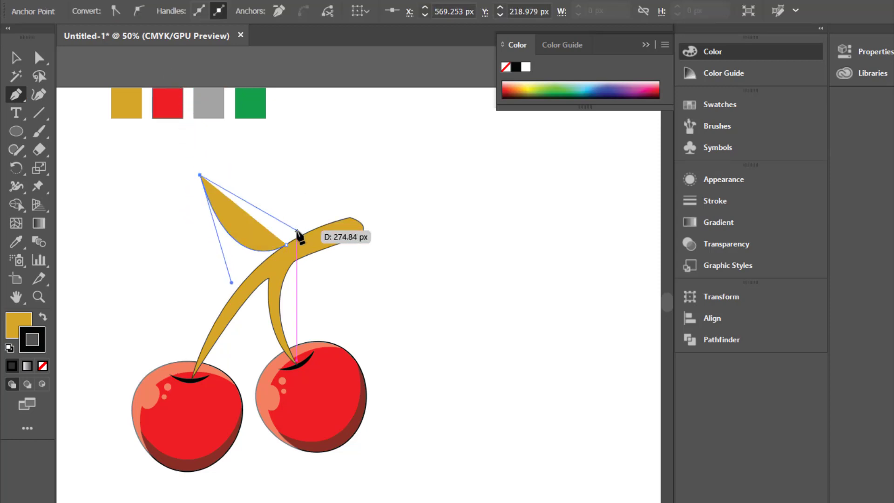
drag(286, 245, 234, 318)
mouse_move(211, 314)
mouse_down()
mouse_move(224, 293)
mouse_move(216, 302)
mouse_move(222, 312)
mouse_up()
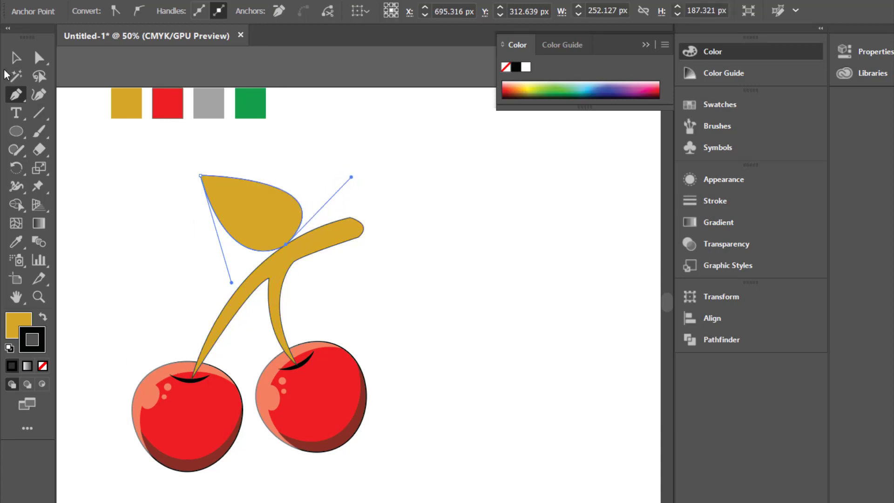
Step: Fill the leaf with the green sample square's colour and give it a black 1 pt outline
key(v)
key(i)
click(252, 103)
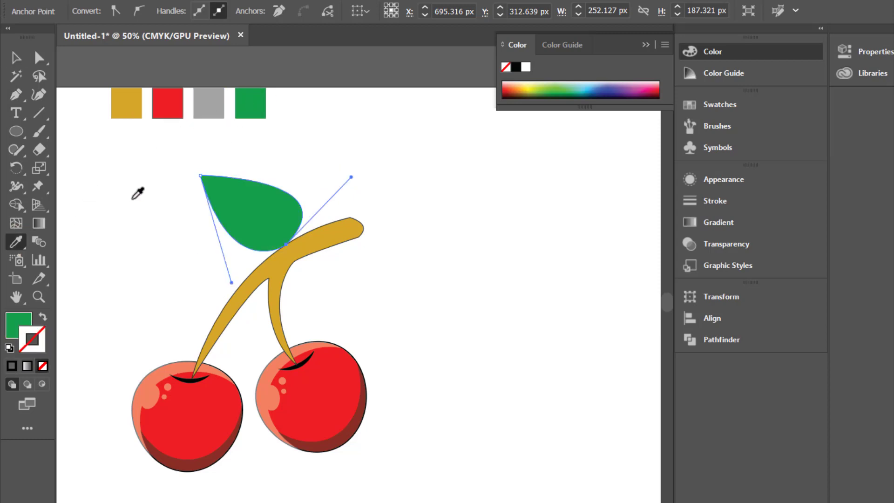
key(v)
click(112, 172)
click(235, 214)
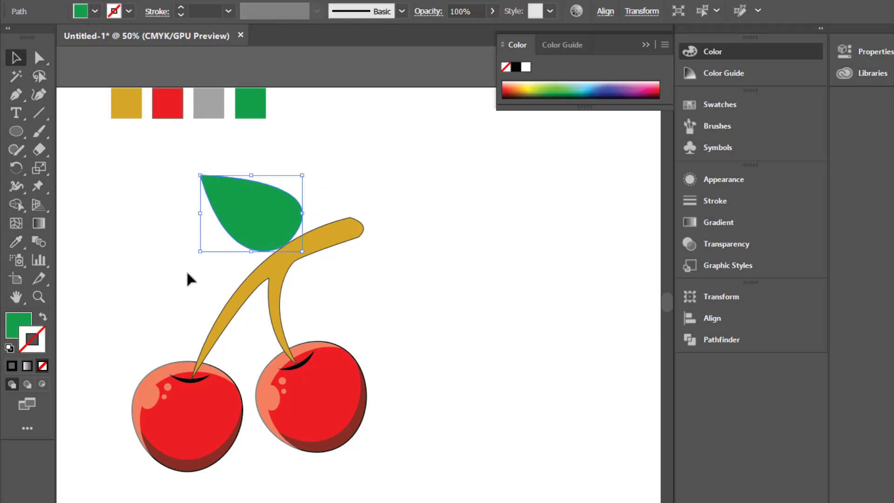
click(13, 366)
click(169, 269)
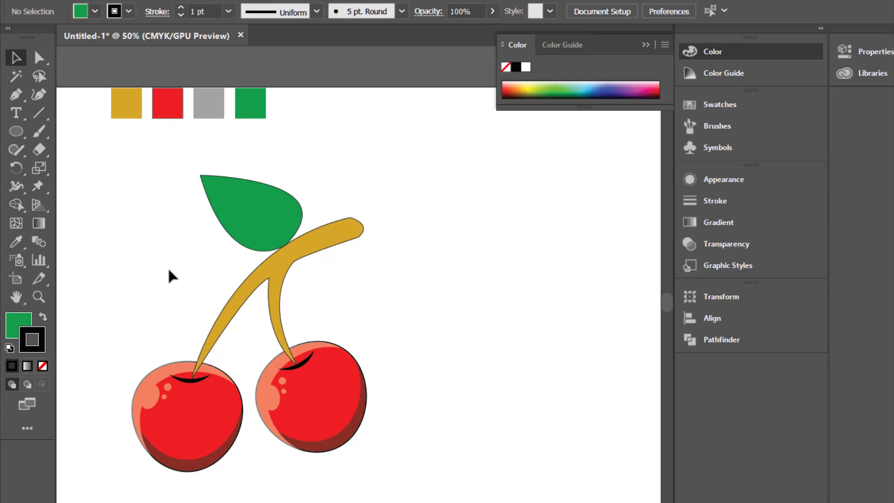